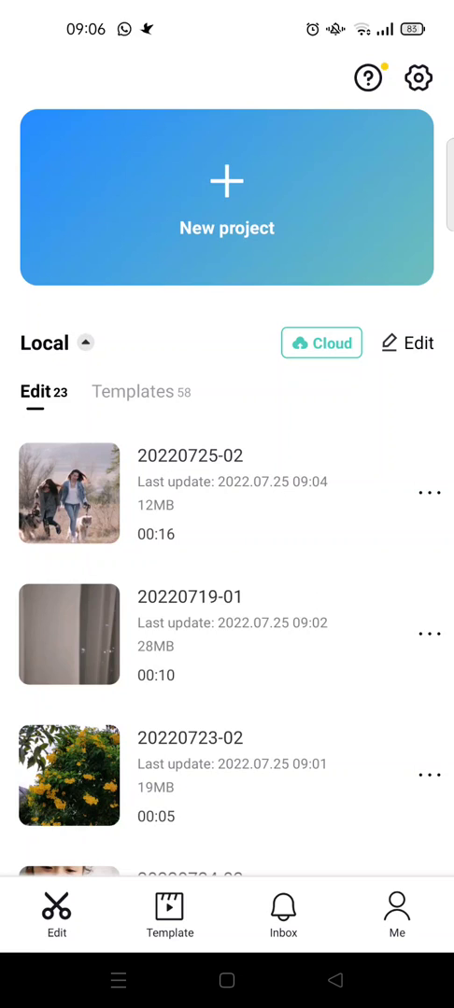
Start a new project from the CapCut home screen
{"action": "left_click", "coordinate": [227, 197]}
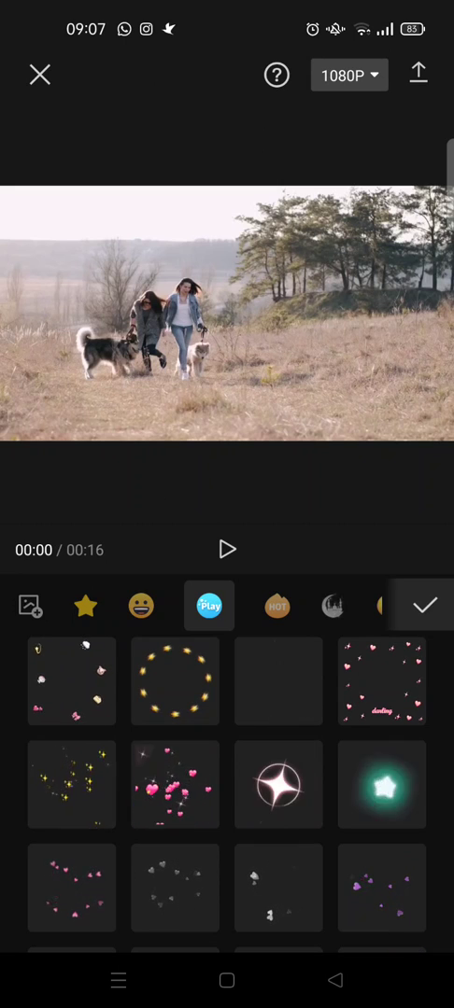
Add the CapCut logo photo as an image sticker and nudge it right
{"action": "mouse_move", "coordinate": [59, 585]}
{"action": "left_mouse_down"}
{"action": "mouse_move", "coordinate": [17, 627]}
{"action": "mouse_move", "coordinate": [104, 607]}
{"action": "left_mouse_up"}
{"action": "left_click_drag", "start_coordinate": [28, 608], "coordinate": [56, 605]}
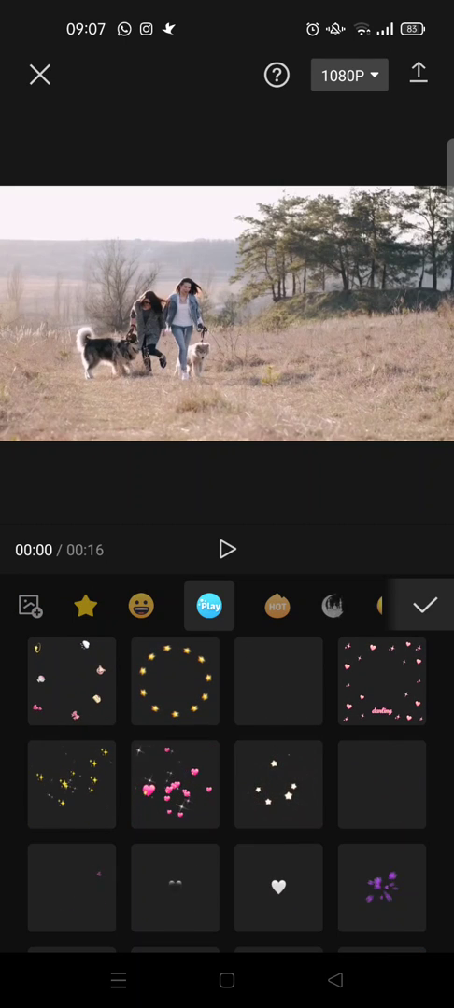
{"action": "left_click", "coordinate": [28, 606]}
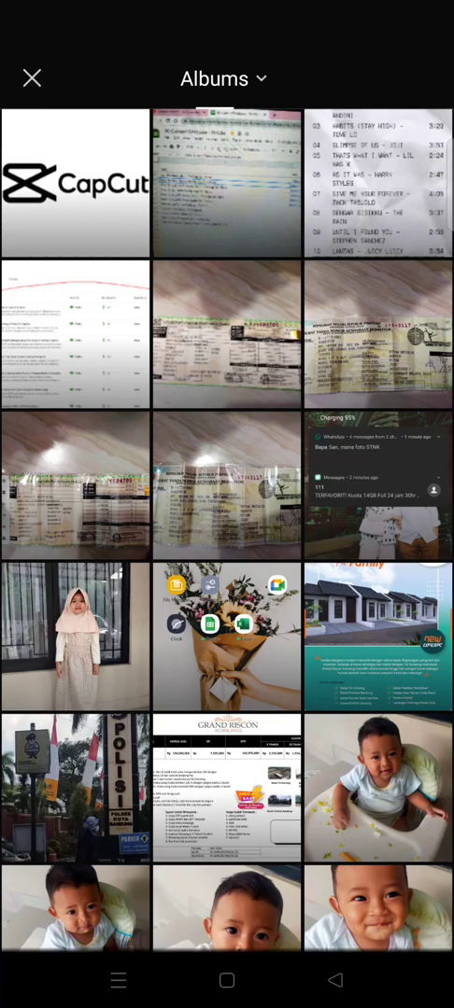
{"action": "left_click", "coordinate": [91, 186]}
{"action": "left_click", "coordinate": [426, 606]}
{"action": "mouse_move", "coordinate": [247, 350]}
{"action": "left_mouse_down"}
{"action": "mouse_move", "coordinate": [275, 327]}
{"action": "mouse_move", "coordinate": [296, 333]}
{"action": "left_mouse_up"}
Shrink and straighten the logo sticker, deleting the accidental duplicate
{"action": "left_click_drag", "start_coordinate": [359, 380], "coordinate": [342, 372]}
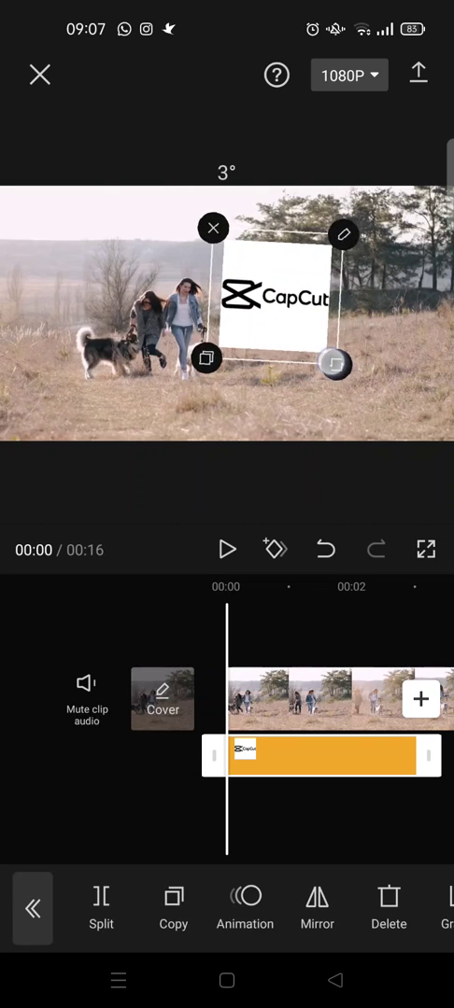
{"action": "left_click_drag", "start_coordinate": [341, 371], "coordinate": [326, 355]}
{"action": "left_click", "coordinate": [218, 348]}
{"action": "left_click", "coordinate": [388, 901]}
{"action": "left_click", "coordinate": [317, 754]}
Resize and tilt the logo, then drag it to the video's top-left corner
{"action": "left_click_drag", "start_coordinate": [325, 353], "coordinate": [342, 378]}
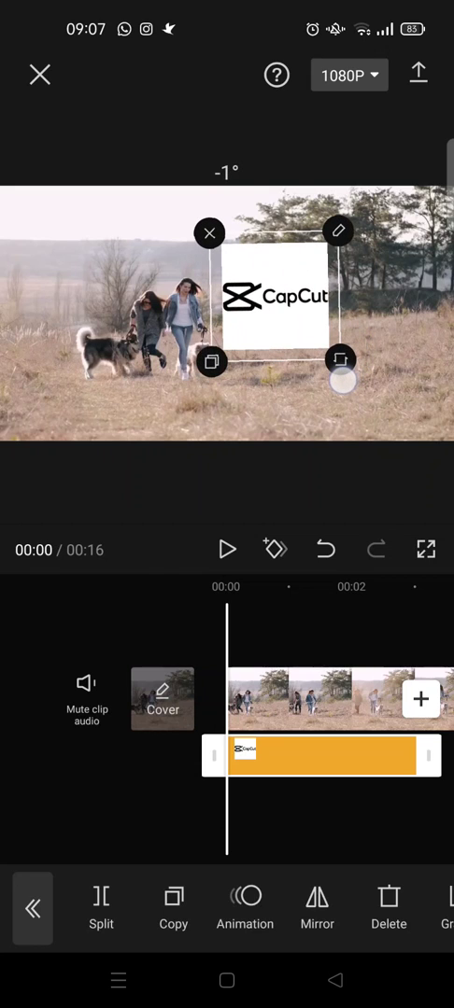
{"action": "mouse_move", "coordinate": [342, 380]}
{"action": "left_mouse_down"}
{"action": "mouse_move", "coordinate": [331, 389]}
{"action": "mouse_move", "coordinate": [339, 377]}
{"action": "mouse_move", "coordinate": [290, 337]}
{"action": "mouse_move", "coordinate": [310, 329]}
{"action": "mouse_move", "coordinate": [305, 354]}
{"action": "left_mouse_up"}
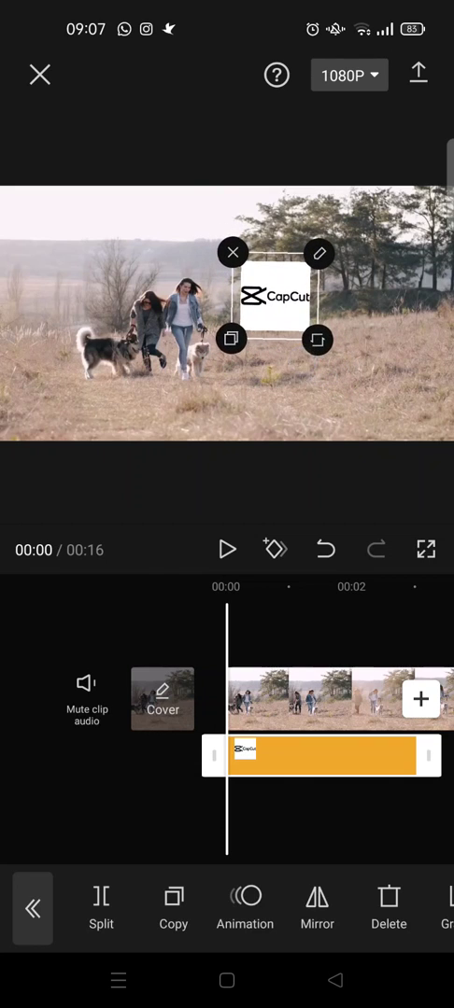
{"action": "mouse_move", "coordinate": [280, 295]}
{"action": "left_mouse_down"}
{"action": "mouse_move", "coordinate": [166, 224]}
{"action": "mouse_move", "coordinate": [38, 223]}
{"action": "mouse_move", "coordinate": [37, 229]}
{"action": "mouse_move", "coordinate": [49, 224]}
{"action": "left_mouse_up"}
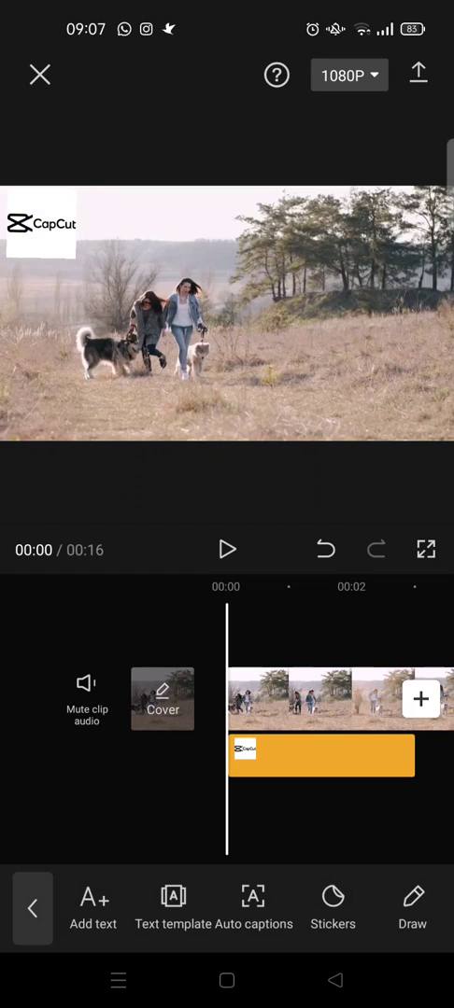
{"action": "left_click", "coordinate": [90, 279]}
Fine-tune the logo's angle and size in the corner, then deselect it
{"action": "mouse_move", "coordinate": [90, 279]}
{"action": "left_mouse_down"}
{"action": "mouse_move", "coordinate": [89, 268]}
{"action": "mouse_move", "coordinate": [99, 253]}
{"action": "mouse_move", "coordinate": [95, 287]}
{"action": "mouse_move", "coordinate": [83, 265]}
{"action": "left_mouse_up"}
{"action": "left_click", "coordinate": [365, 389]}
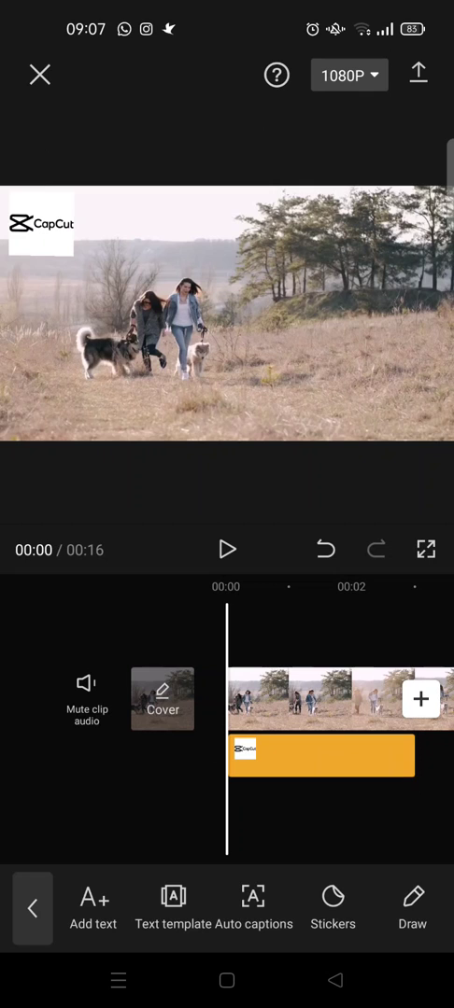
{"action": "left_click", "coordinate": [382, 89]}
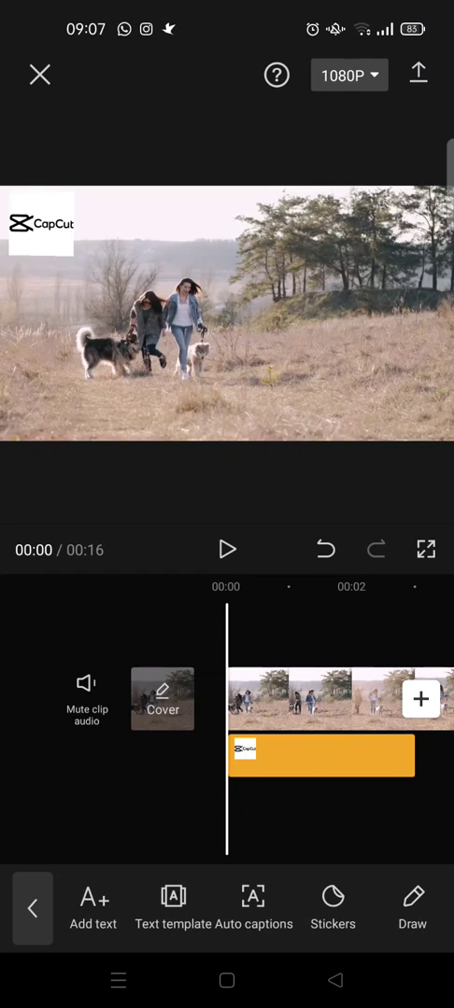